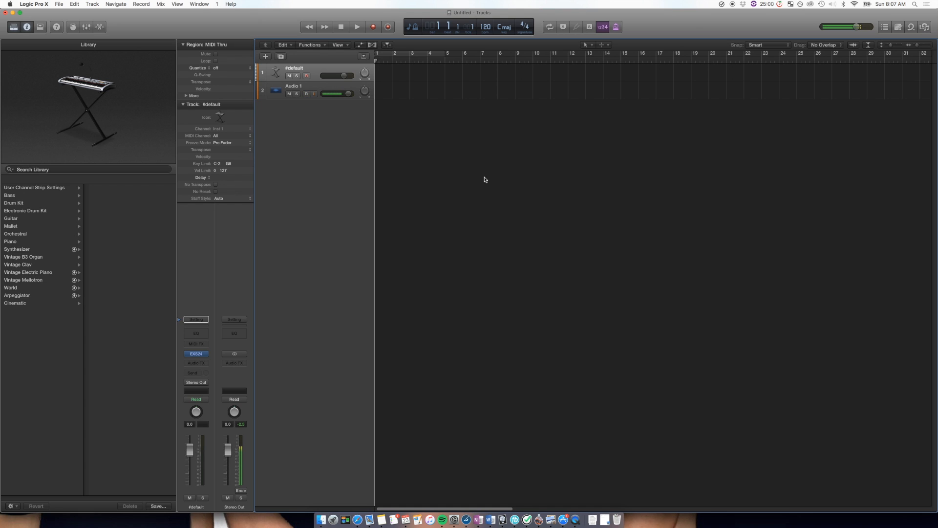
- Look over the EXS24 sampler interface on the #default track and close it
{"action": "left_click", "coordinate": [196, 354]}
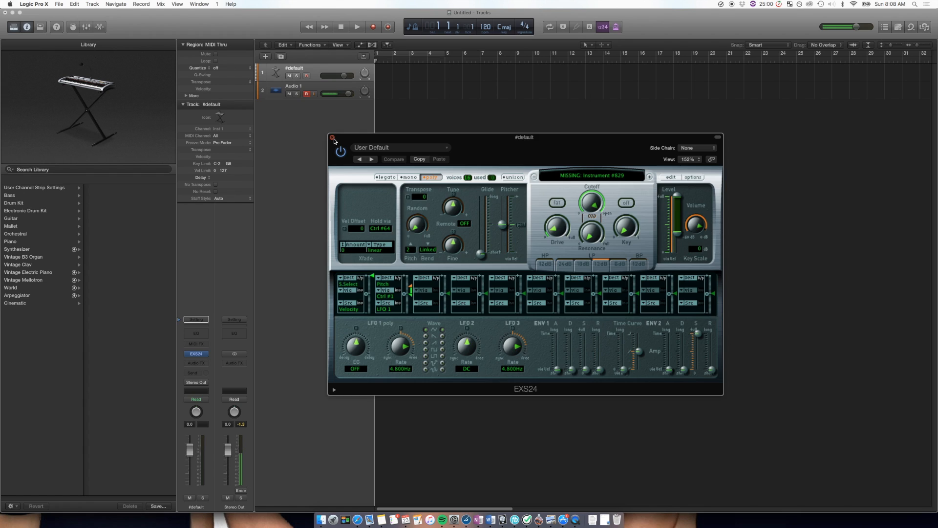
{"action": "left_click", "coordinate": [332, 138]}
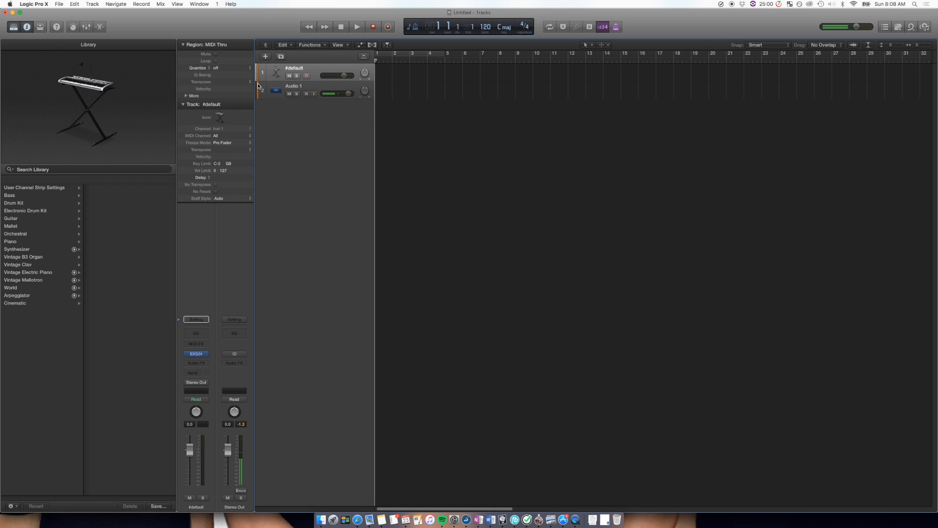
- Create one software instrument track with EXS24 (Sampler) as its instrument and open its sampler window clear of the channel strips
{"action": "left_click", "coordinate": [266, 56]}
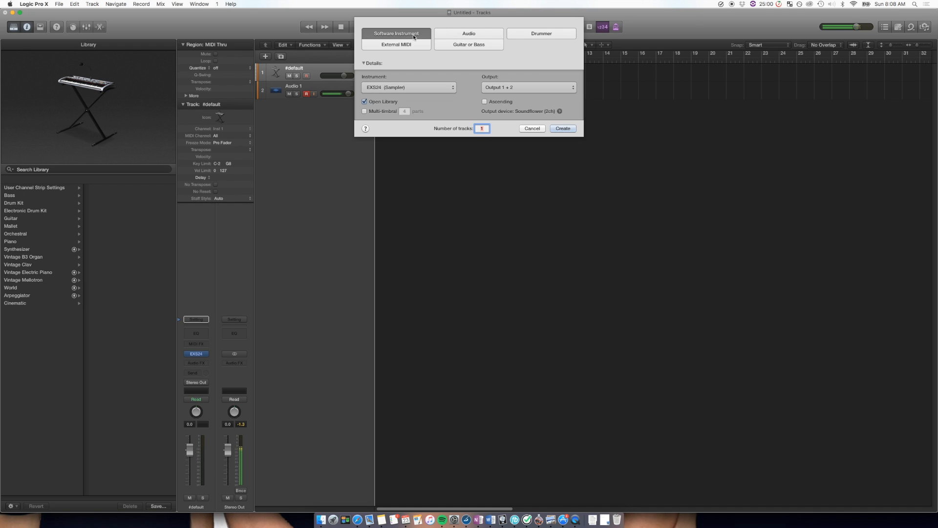
{"action": "left_click", "coordinate": [563, 129]}
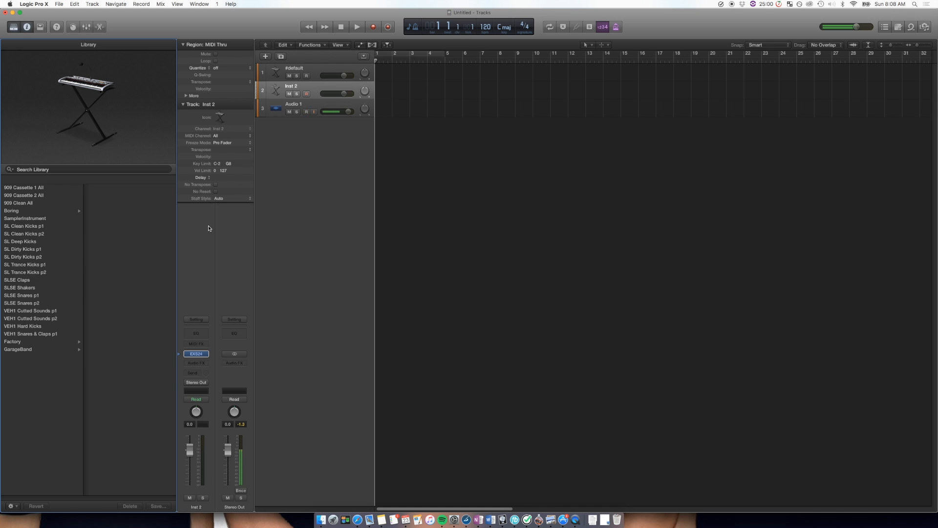
{"action": "left_click", "coordinate": [196, 354]}
{"action": "left_click_drag", "start_coordinate": [230, 32], "coordinate": [576, 68]}
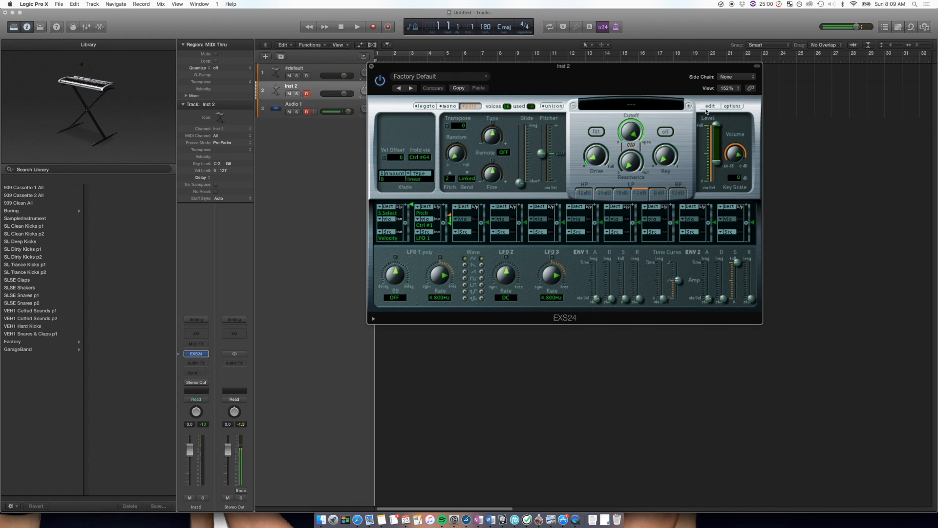
- Open the EXS24 instrument editor for the new track and add a new empty zone
{"action": "left_click", "coordinate": [710, 106]}
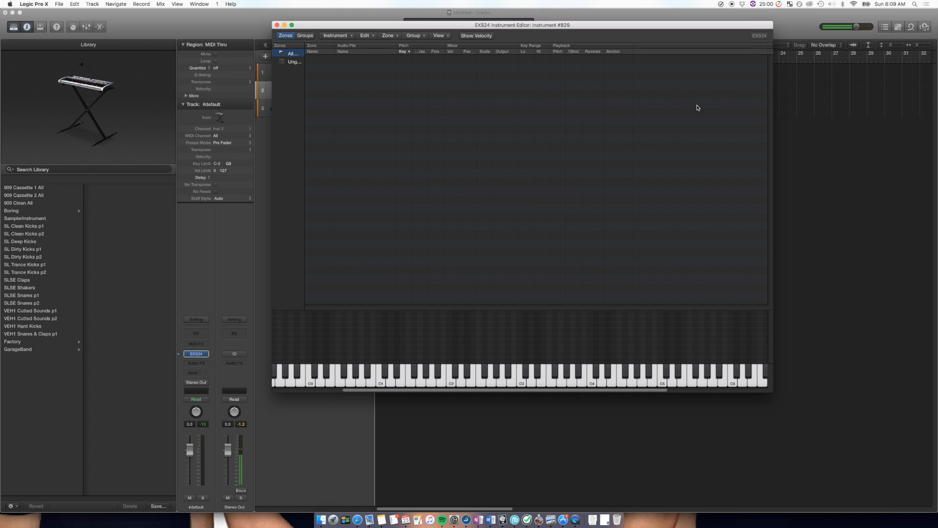
{"action": "left_click_drag", "start_coordinate": [497, 35], "coordinate": [492, 72]}
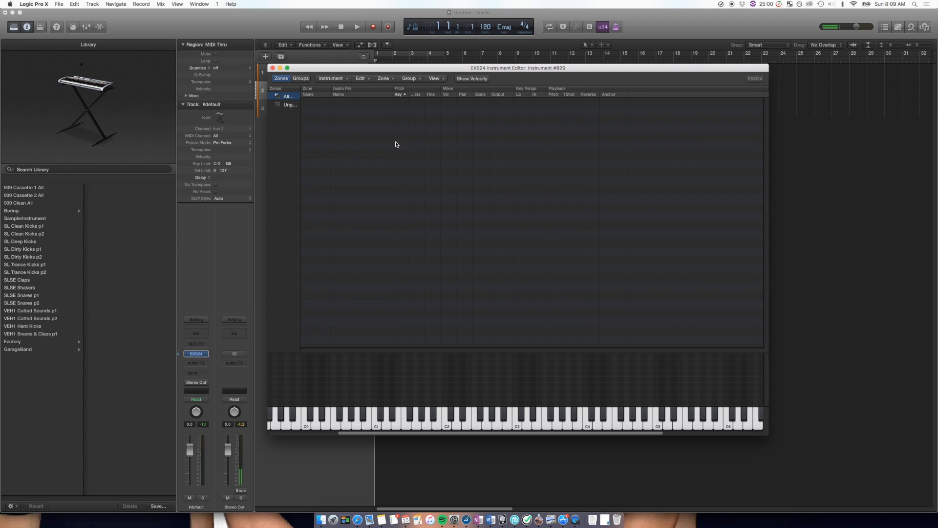
{"action": "left_click", "coordinate": [391, 79]}
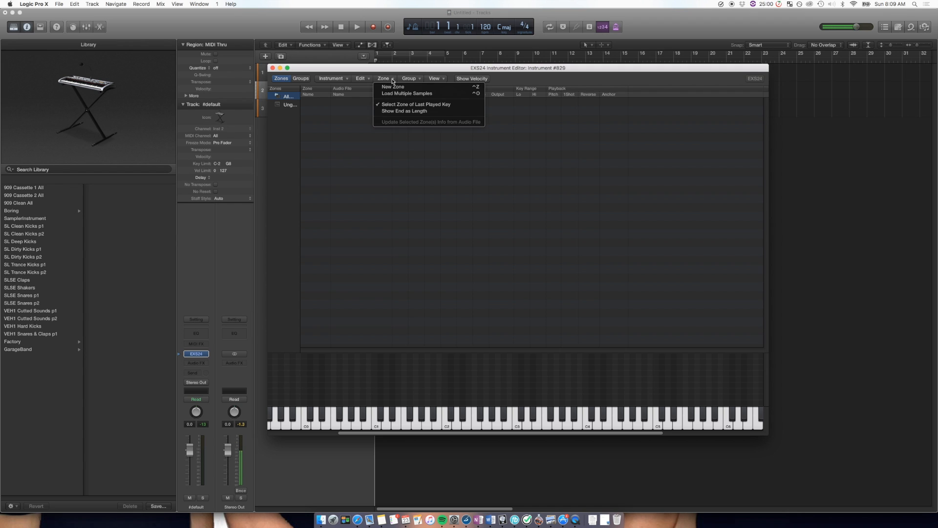
{"action": "left_click", "coordinate": [415, 88]}
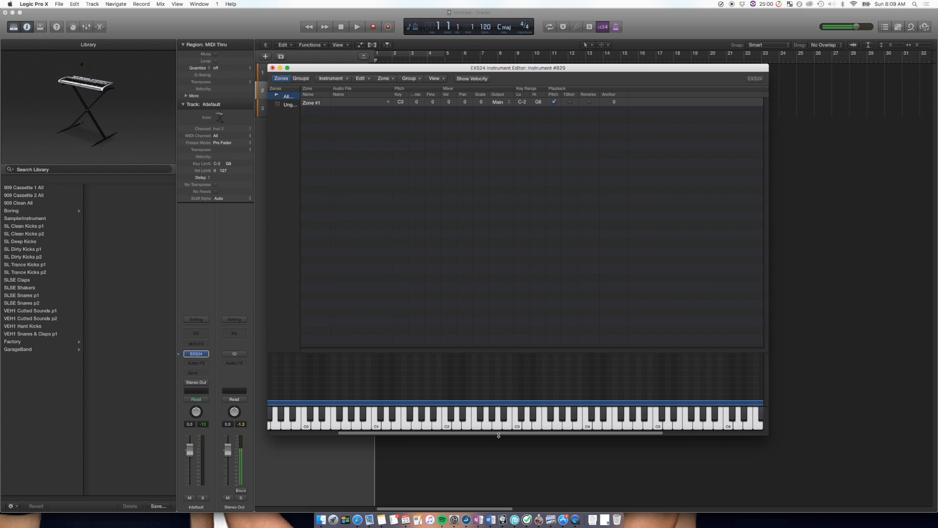
- Set Zone #1's key range to run from C1 to C#3
{"action": "scroll", "coordinate": [611, 435], "scroll_direction": "left", "scroll_amount": 5}
{"action": "scroll", "coordinate": [491, 436], "scroll_direction": "right", "scroll_amount": 3}
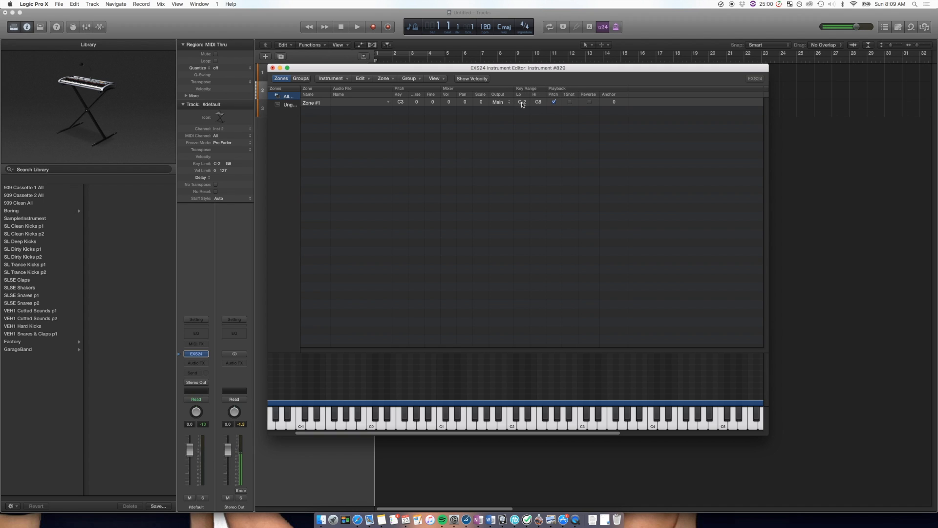
{"action": "left_click_drag", "start_coordinate": [522, 101], "coordinate": [536, 148]}
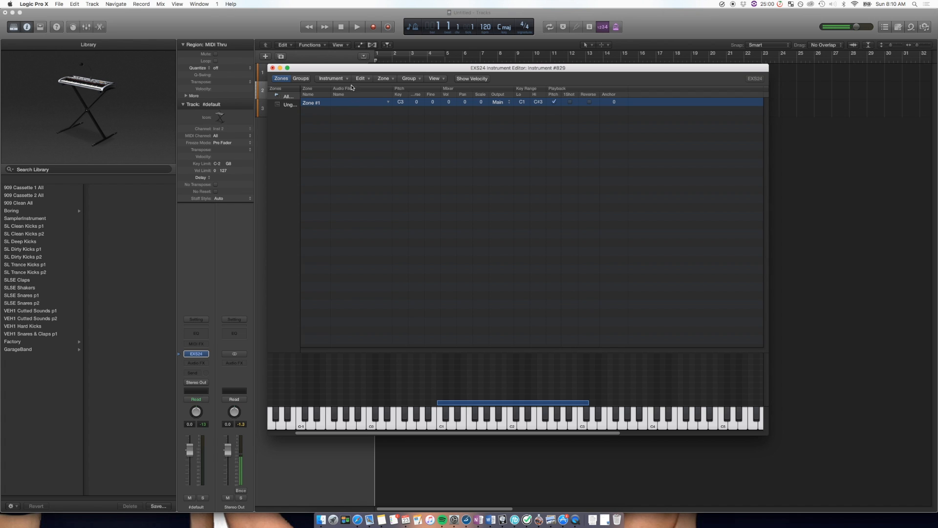
- Start loading an audio sample into Zone #1 and browse Abl Samples to the Sunny Lax Studio Essentials (Part 1) SLSE Synth Hits folder
{"action": "left_click", "coordinate": [388, 103]}
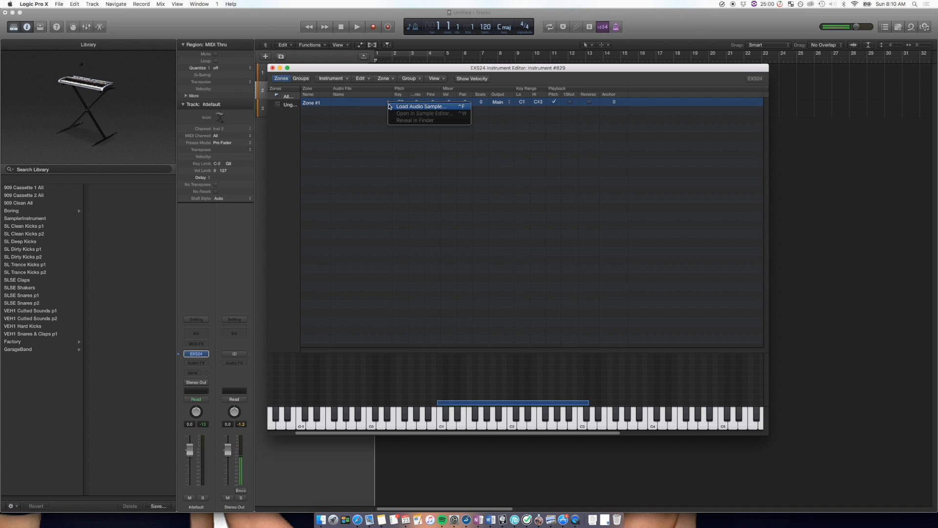
{"action": "left_click", "coordinate": [449, 107]}
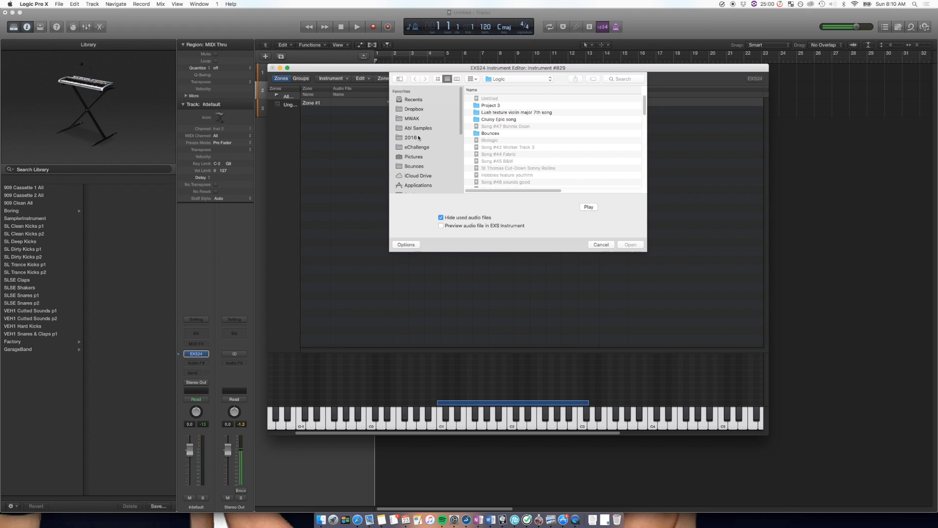
{"action": "left_click", "coordinate": [418, 128]}
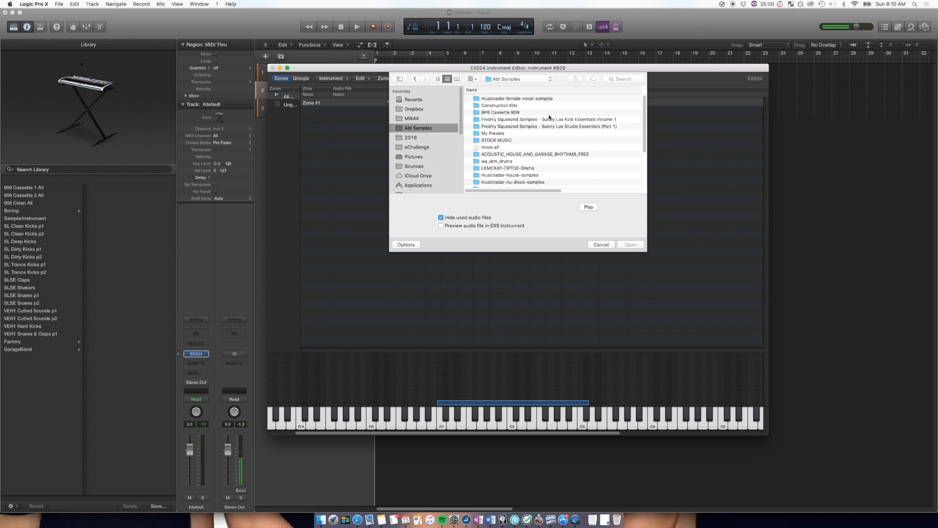
{"action": "double_click", "coordinate": [511, 126]}
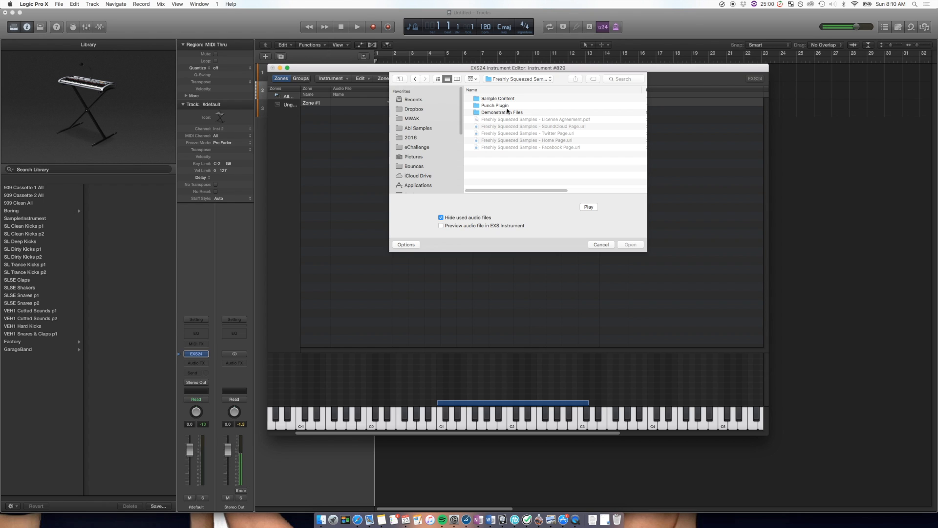
{"action": "double_click", "coordinate": [498, 100]}
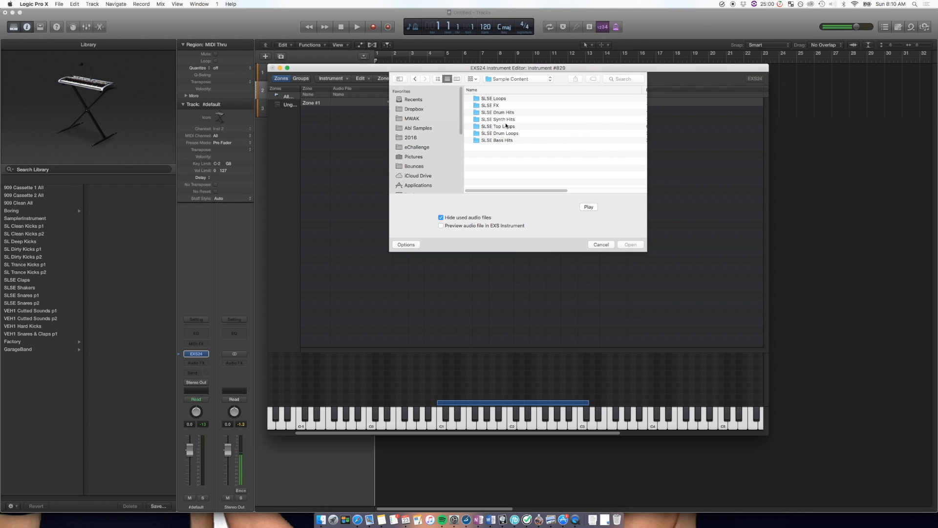
{"action": "double_click", "coordinate": [510, 119]}
- Audition several synth hits and load SLSE Synth Hit - 289 - A.wav into Zone #1
{"action": "scroll", "coordinate": [518, 147], "scroll_direction": "down", "scroll_amount": 5}
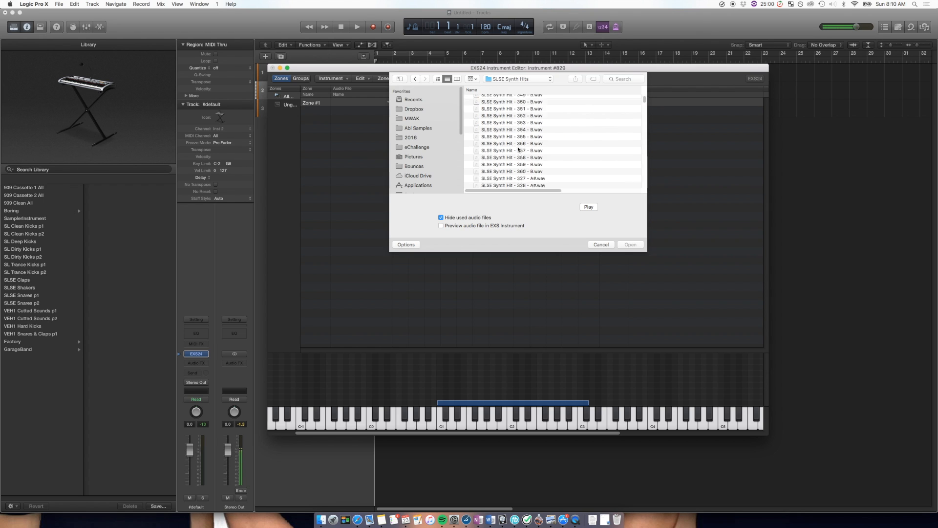
{"action": "scroll", "coordinate": [518, 150], "scroll_direction": "up", "scroll_amount": 5}
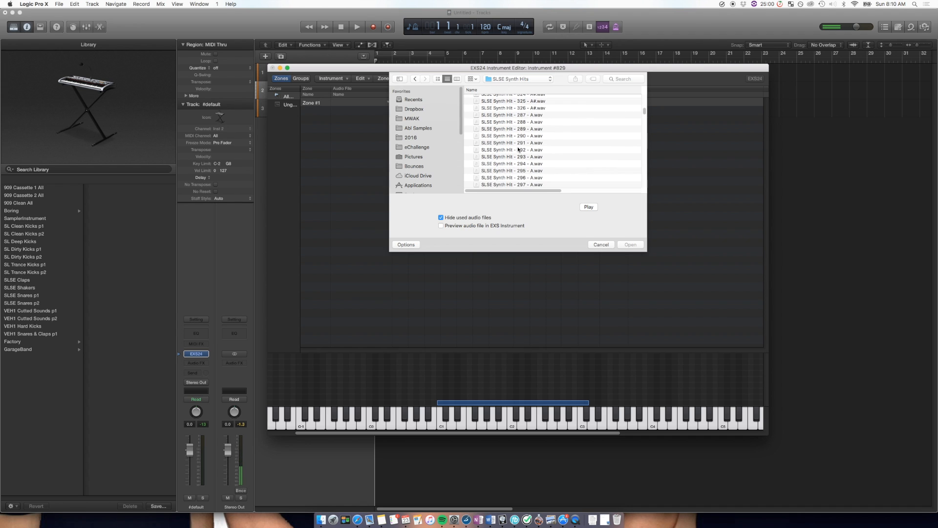
{"action": "scroll", "coordinate": [518, 149], "scroll_direction": "down", "scroll_amount": 2}
{"action": "scroll", "coordinate": [519, 149], "scroll_direction": "down", "scroll_amount": 2}
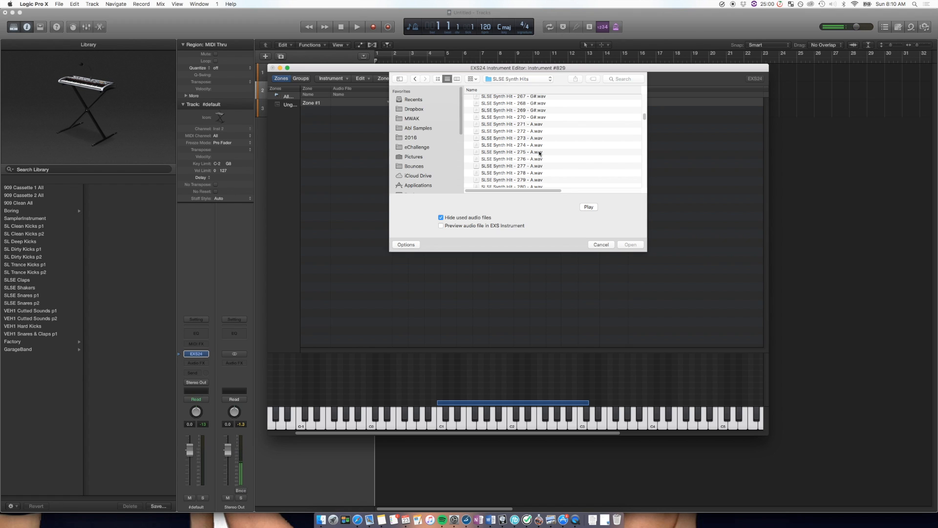
{"action": "left_click", "coordinate": [539, 153]}
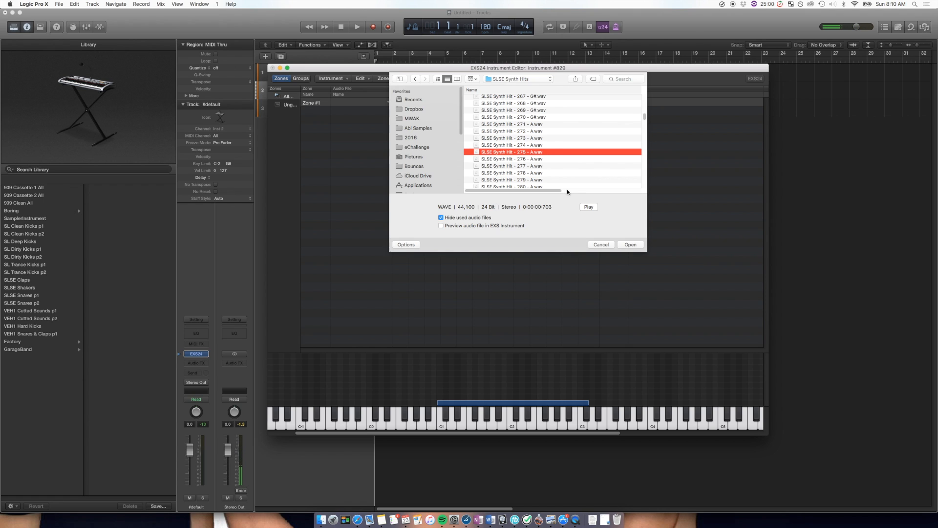
{"action": "left_click", "coordinate": [537, 161]}
{"action": "left_click", "coordinate": [531, 111]}
{"action": "scroll", "coordinate": [531, 113], "scroll_direction": "down", "scroll_amount": 7}
{"action": "left_click", "coordinate": [528, 139]}
{"action": "scroll", "coordinate": [528, 139], "scroll_direction": "up", "scroll_amount": 1}
{"action": "left_click", "coordinate": [528, 133]}
{"action": "scroll", "coordinate": [529, 131], "scroll_direction": "up", "scroll_amount": 3}
{"action": "left_click", "coordinate": [530, 131]}
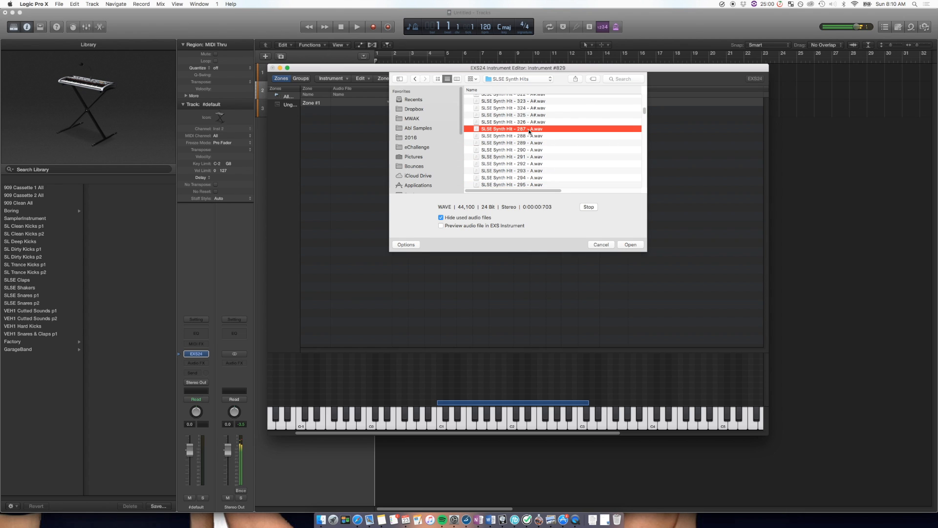
{"action": "left_click", "coordinate": [528, 144]}
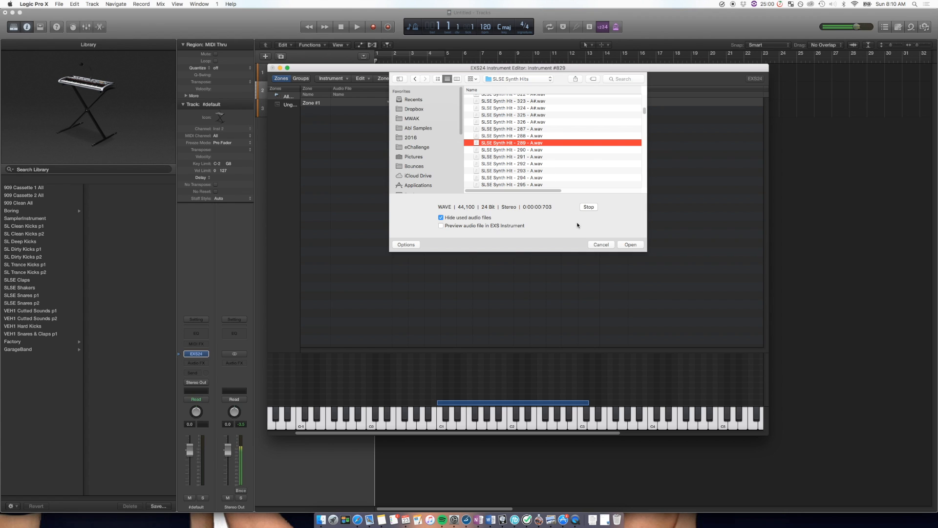
{"action": "left_click", "coordinate": [631, 245]}
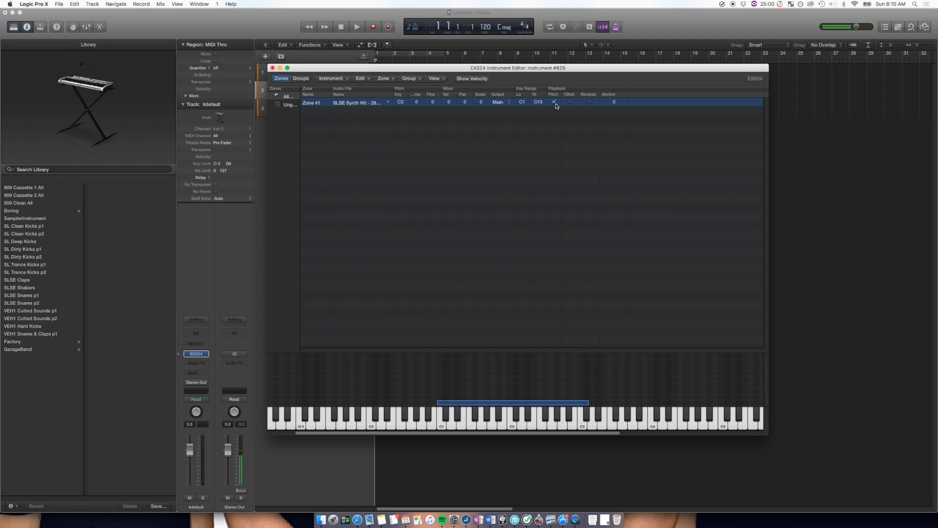
- Examine the loaded synth hit's waveform in an enlarged sample editor window and close it
{"action": "double_click", "coordinate": [380, 103]}
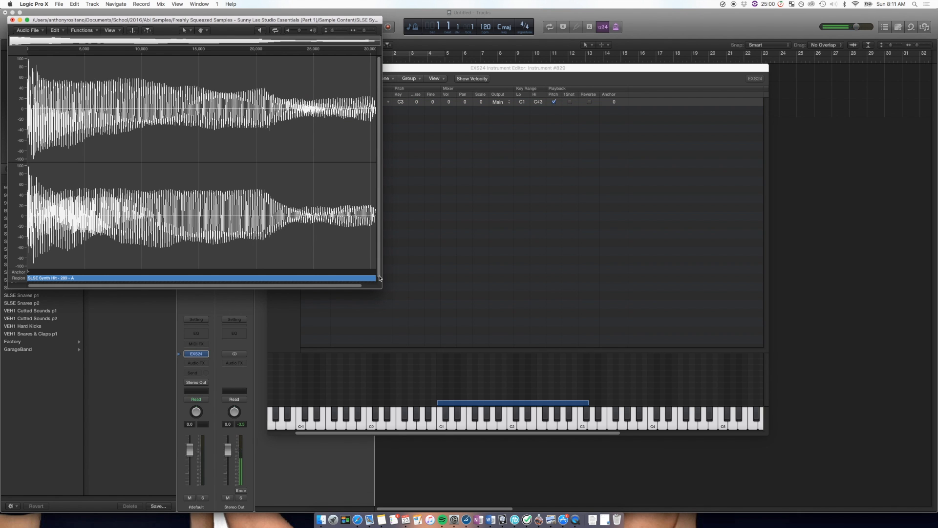
{"action": "left_click_drag", "start_coordinate": [382, 288], "coordinate": [624, 348]}
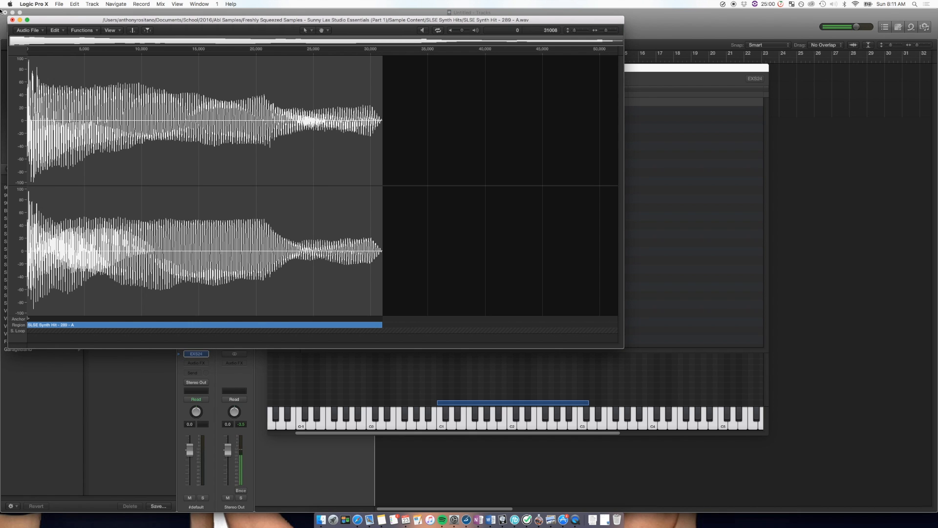
{"action": "left_click", "coordinate": [11, 19]}
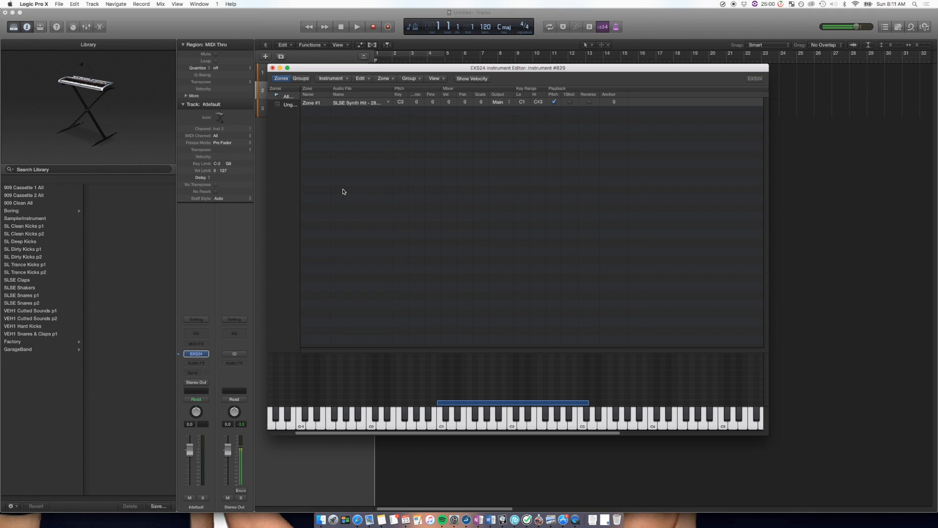
- Set Zone #1's root key to A2 and audition the sample with the C2 key on the editor's keyboard
{"action": "left_click", "coordinate": [402, 104]}
{"action": "scroll", "coordinate": [401, 104], "scroll_direction": "up", "scroll_amount": 1}
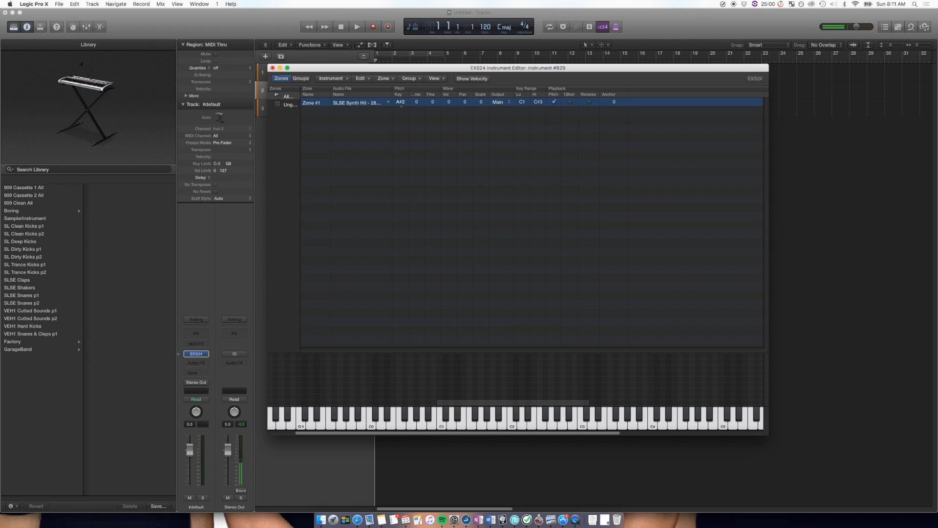
{"action": "scroll", "coordinate": [402, 104], "scroll_direction": "down", "scroll_amount": 1}
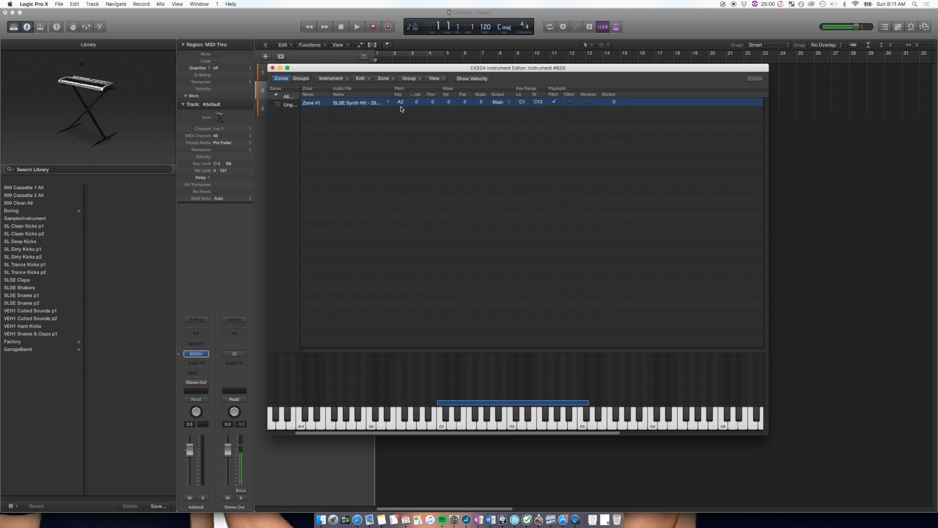
{"action": "left_click", "coordinate": [514, 425]}
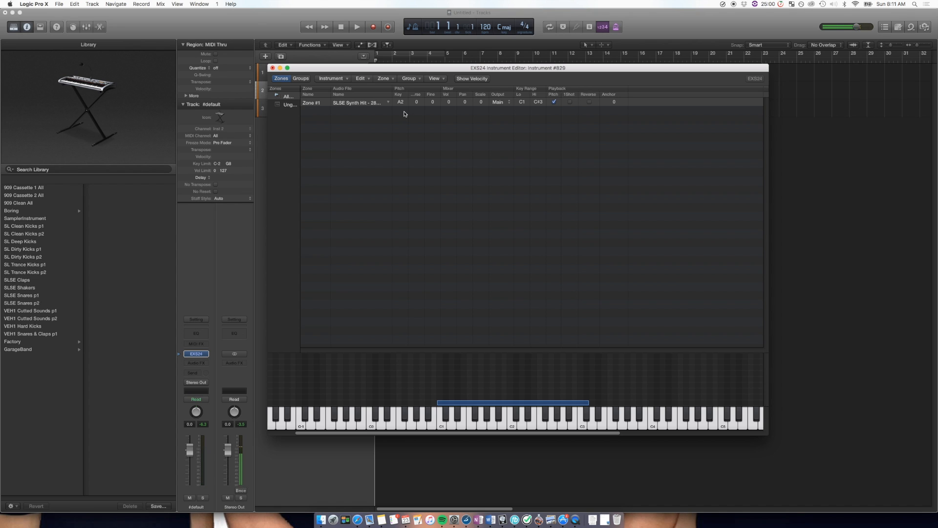
{"action": "left_click", "coordinate": [382, 144]}
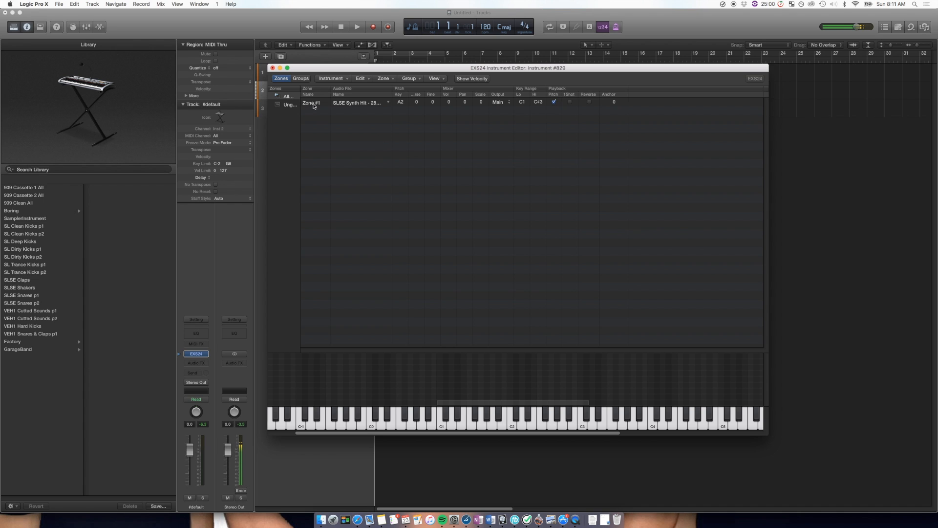
{"action": "left_click", "coordinate": [314, 106]}
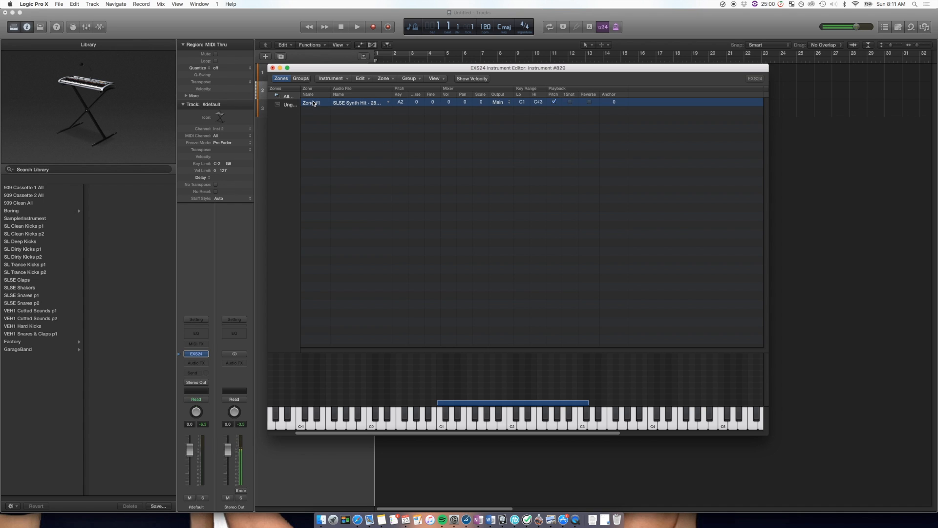
- Close the instrument editor and the second track's EXS24 window
{"action": "left_click", "coordinate": [273, 67]}
{"action": "left_click", "coordinate": [540, 109]}
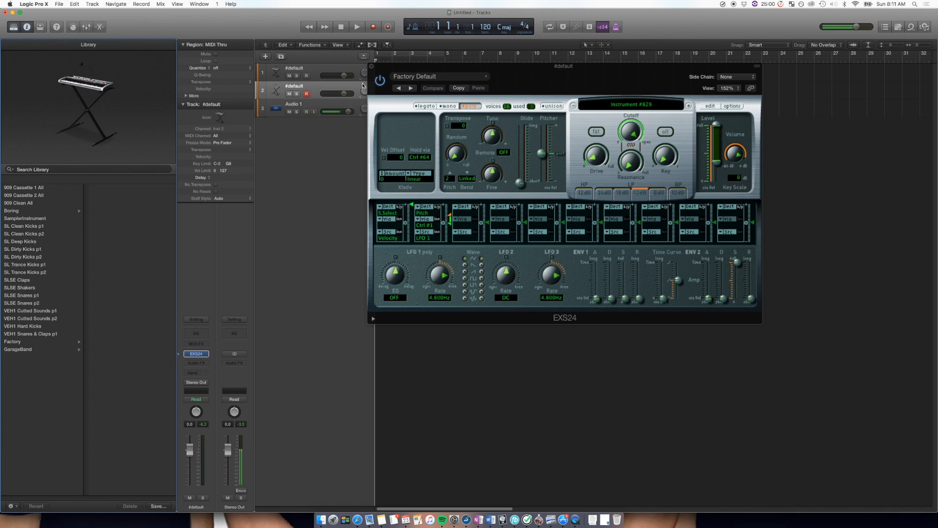
{"action": "left_click", "coordinate": [371, 68]}
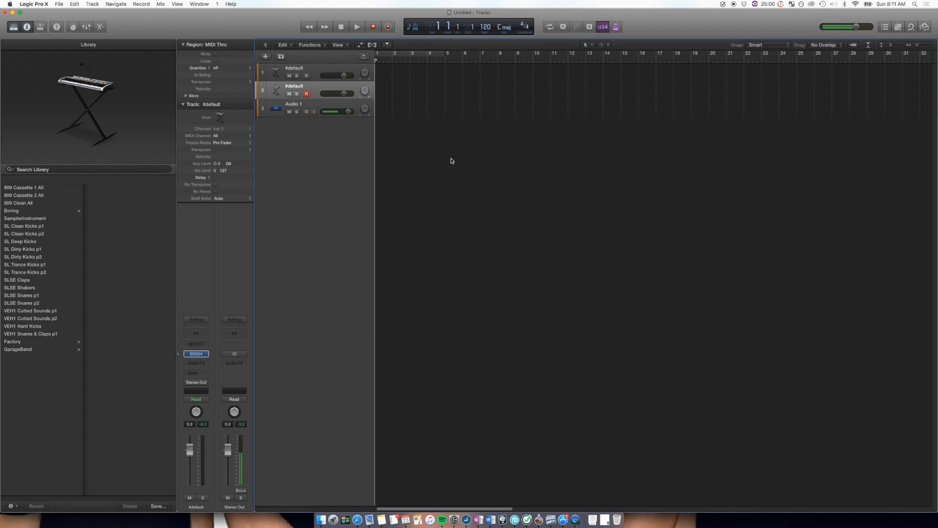
- Add another EXS24 software instrument track below the second #default track and open its sampler window
{"action": "left_click", "coordinate": [267, 57]}
{"action": "left_click", "coordinate": [552, 129]}
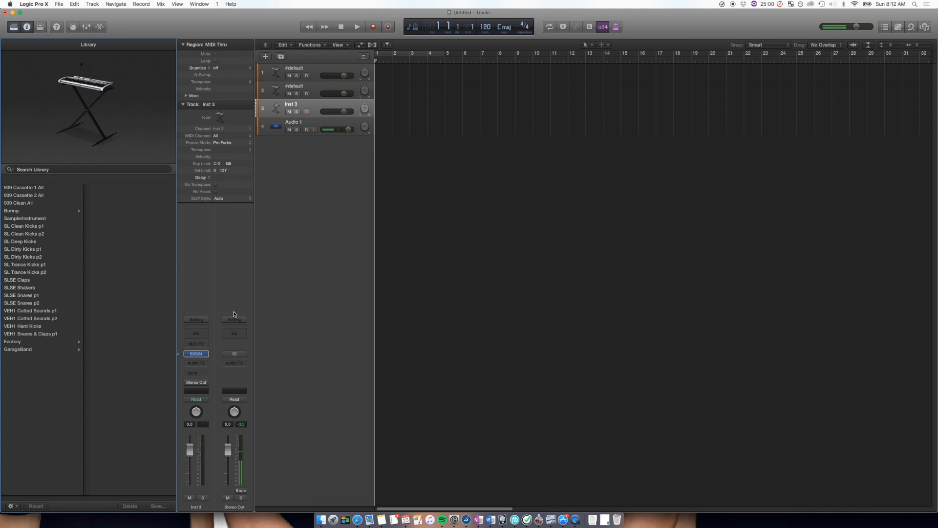
{"action": "left_click", "coordinate": [195, 354]}
{"action": "left_click_drag", "start_coordinate": [236, 39], "coordinate": [544, 142]}
- Open the new sampler's instrument editor and start loading multiple samples into it
{"action": "left_click", "coordinate": [669, 174]}
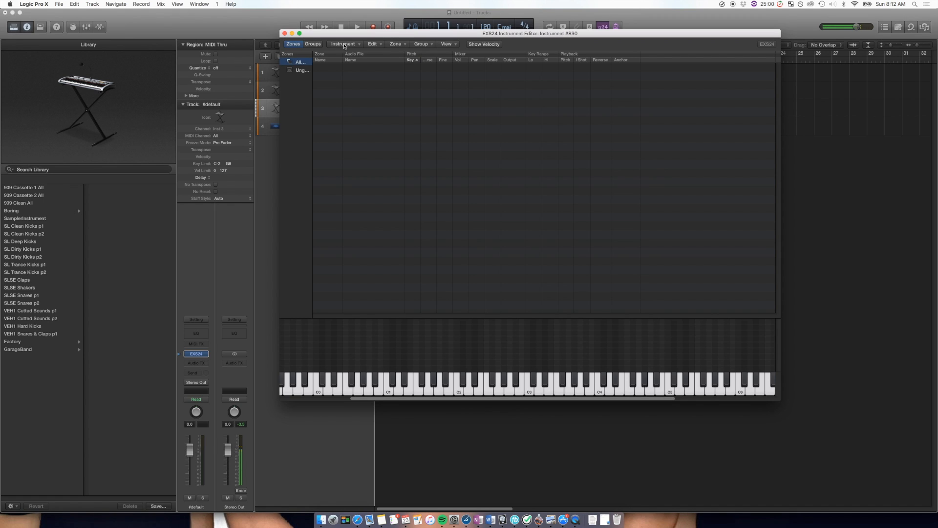
{"action": "left_click", "coordinate": [394, 45]}
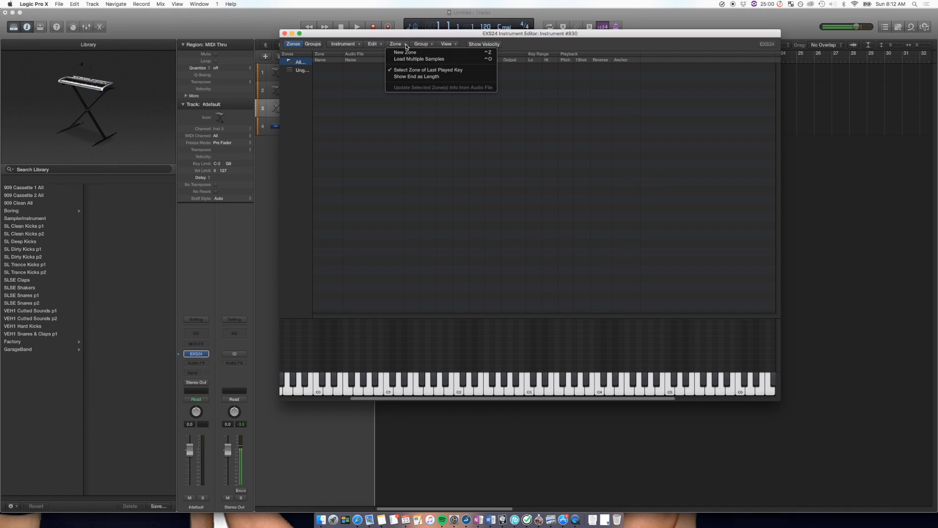
{"action": "left_click", "coordinate": [465, 60]}
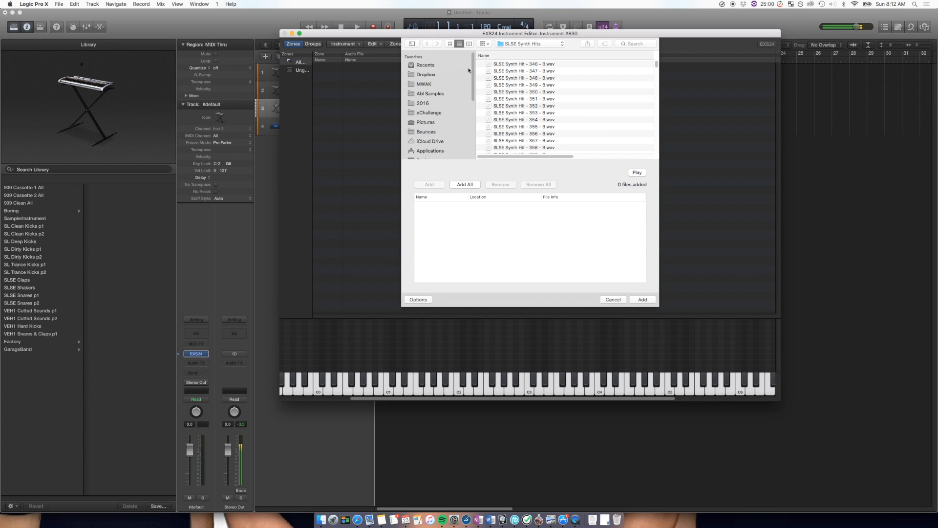
- Browse to the SLSE Snares folder inside Sample Content's SLSE Drum Hits folder
{"action": "left_click", "coordinate": [526, 44]}
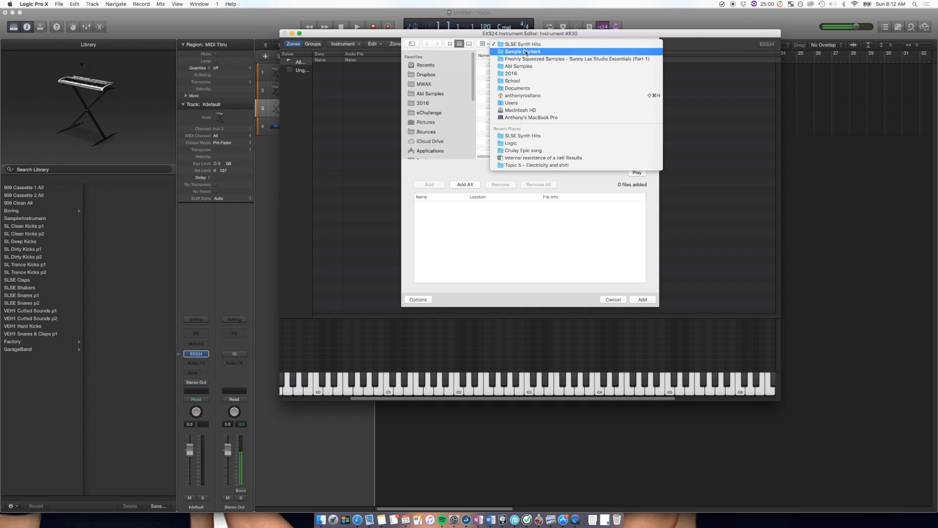
{"action": "left_click", "coordinate": [526, 58]}
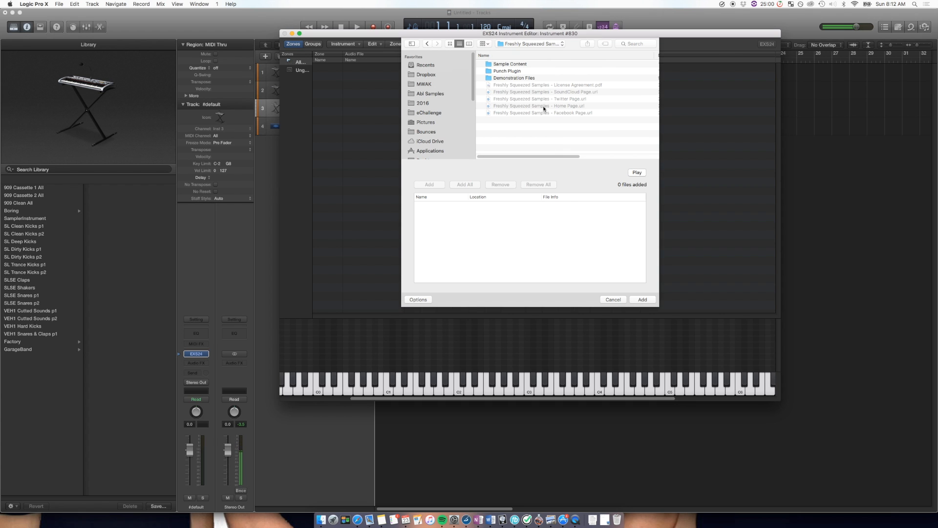
{"action": "double_click", "coordinate": [507, 65]}
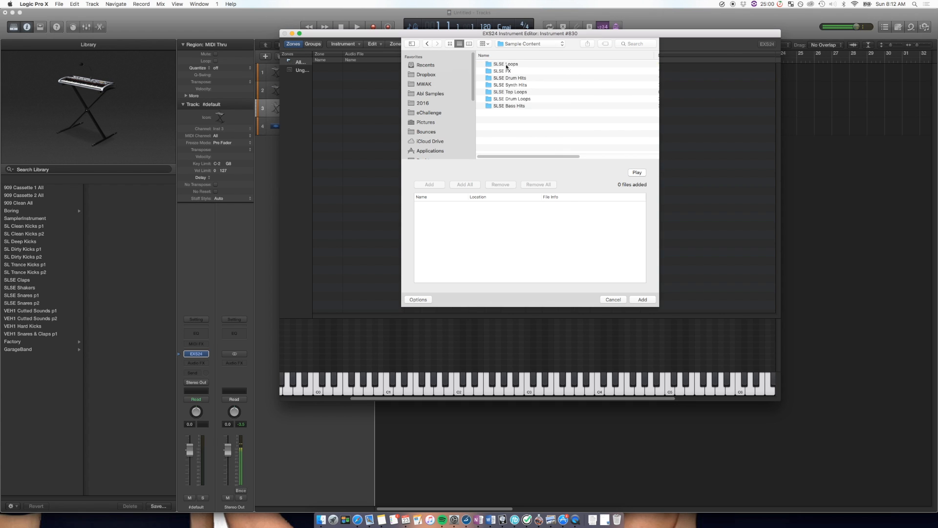
{"action": "double_click", "coordinate": [528, 79]}
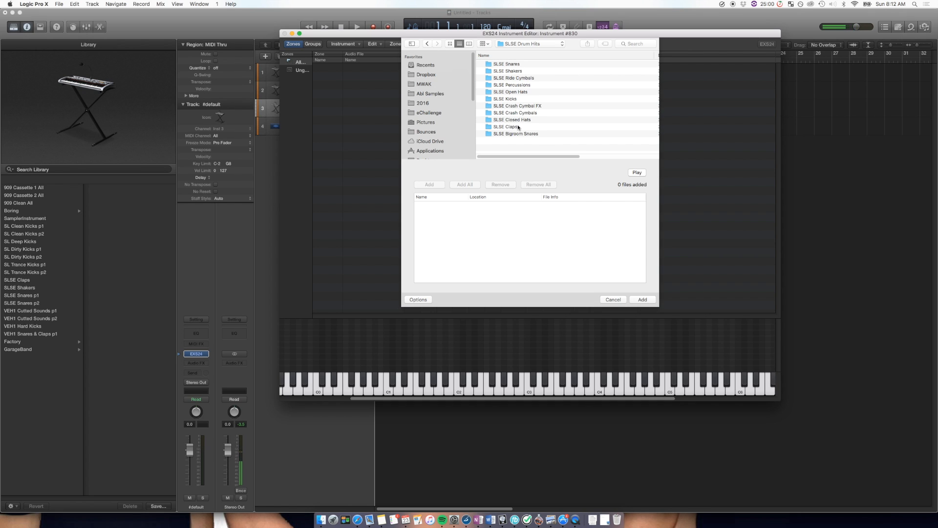
{"action": "double_click", "coordinate": [515, 64]}
- Add SLSE Snare - 153.wav, 159.wav, 131.wav and 140.wav to the list of samples to load
{"action": "left_click", "coordinate": [515, 64]}
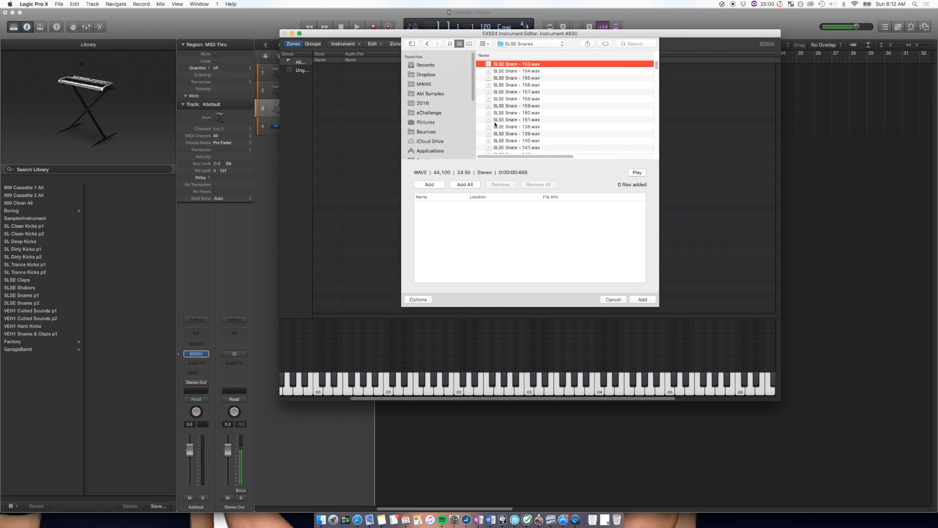
{"action": "left_click", "coordinate": [428, 185]}
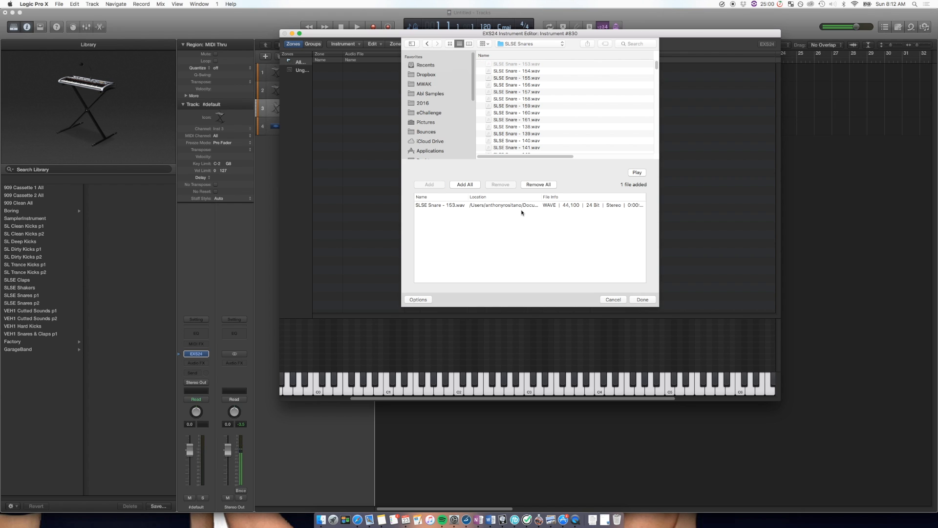
{"action": "left_click", "coordinate": [538, 106]}
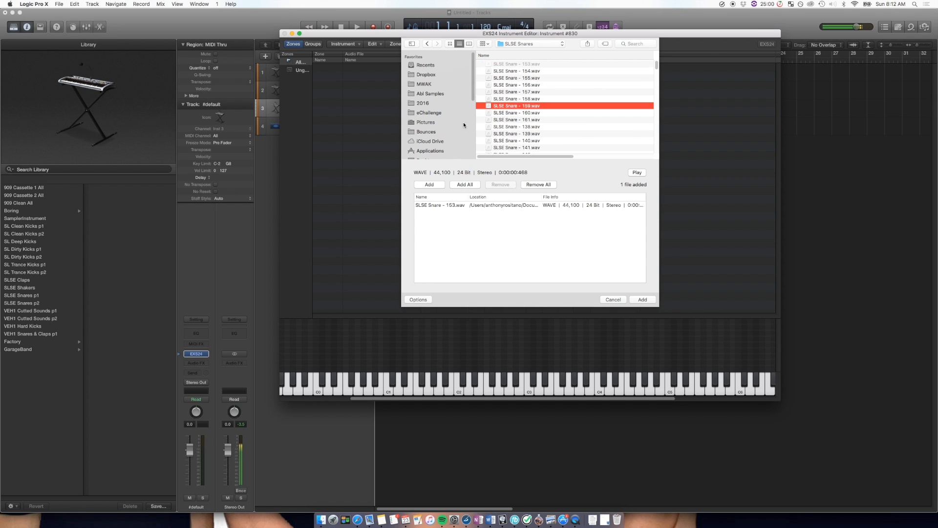
{"action": "left_click", "coordinate": [442, 185]}
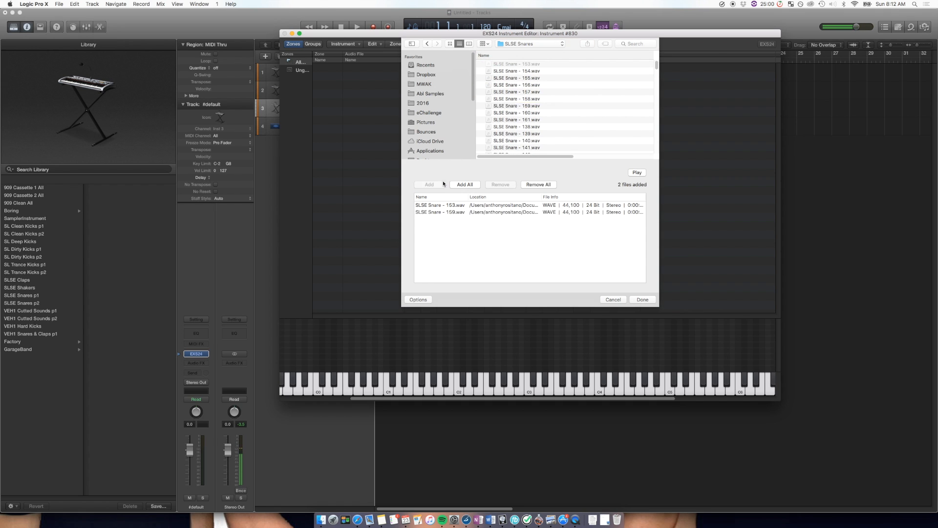
{"action": "left_click", "coordinate": [443, 187]}
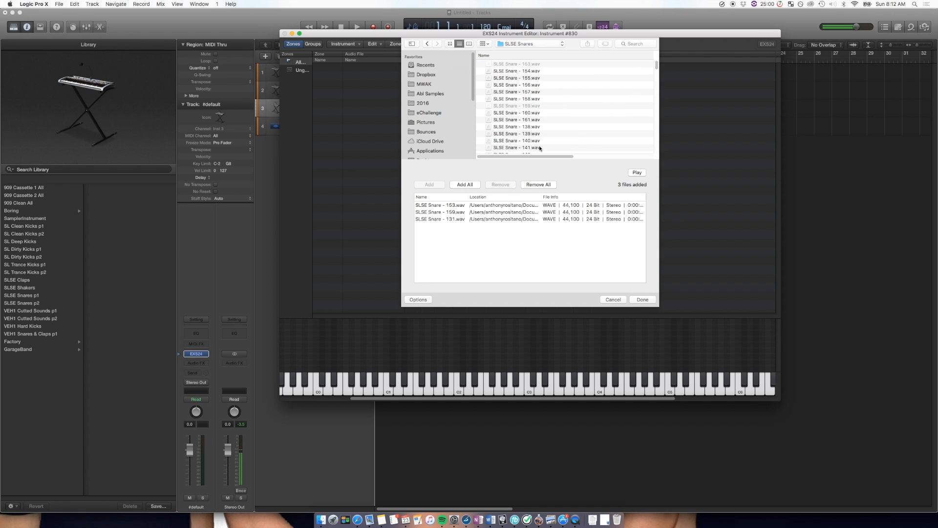
{"action": "left_click", "coordinate": [435, 186]}
- Add the consecutive files SLSE Snare - 144.wav through 147.wav to the load list together
{"action": "scroll", "coordinate": [520, 118], "scroll_direction": "down", "scroll_amount": 3}
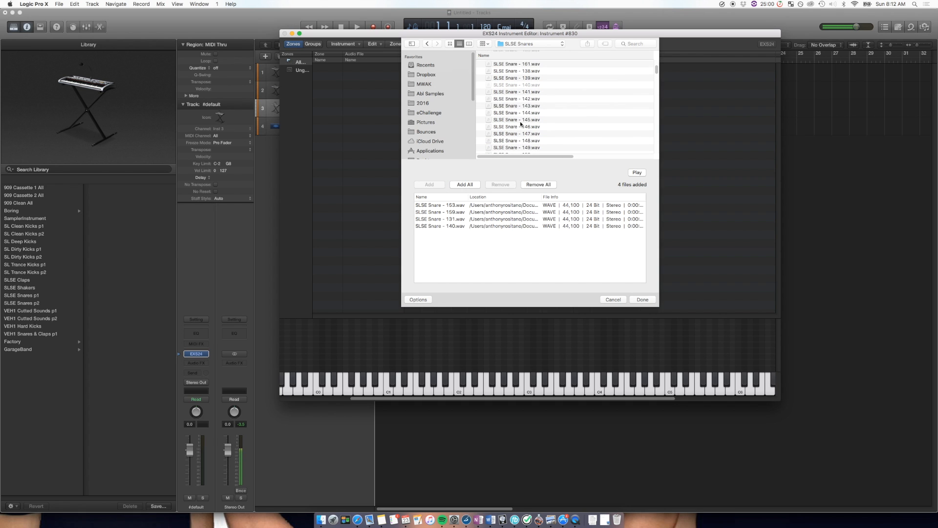
{"action": "left_click", "coordinate": [521, 112]}
{"action": "left_click", "coordinate": [522, 134], "text": "shift"}
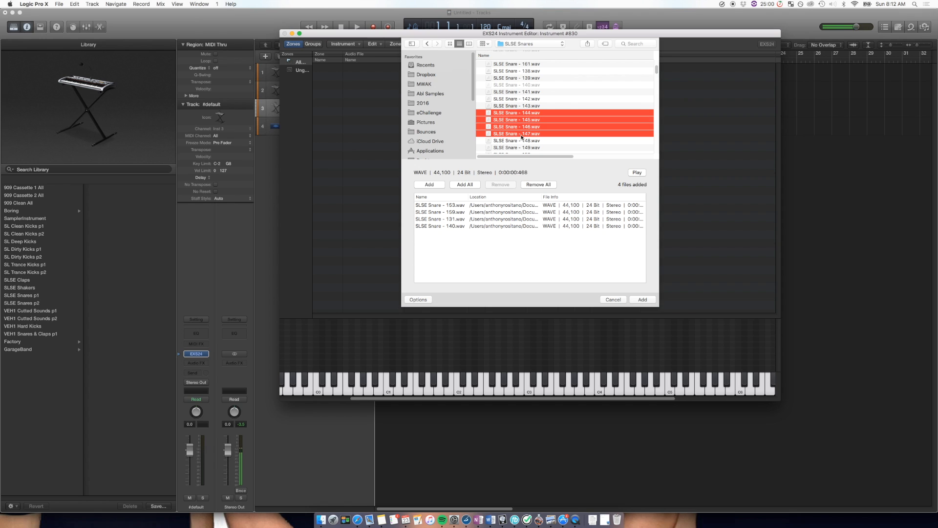
{"action": "left_click", "coordinate": [443, 186]}
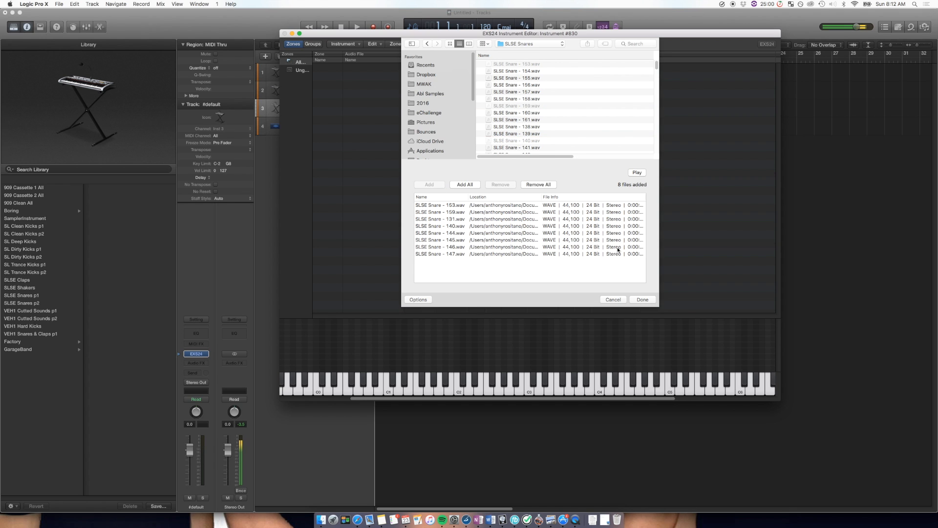
- Load the listed snares as contiguous zones with a zone width of 1 note, starting at C1
{"action": "left_click", "coordinate": [491, 205]}
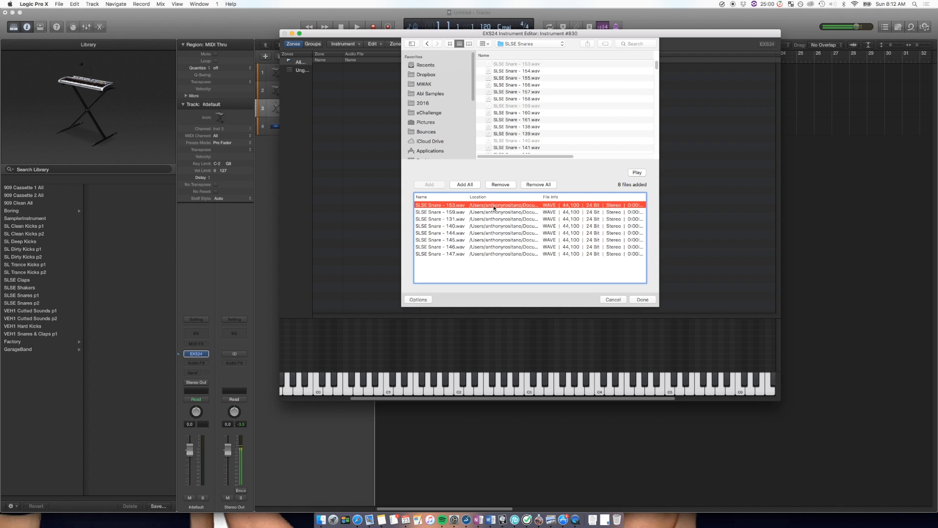
{"action": "left_click", "coordinate": [643, 300]}
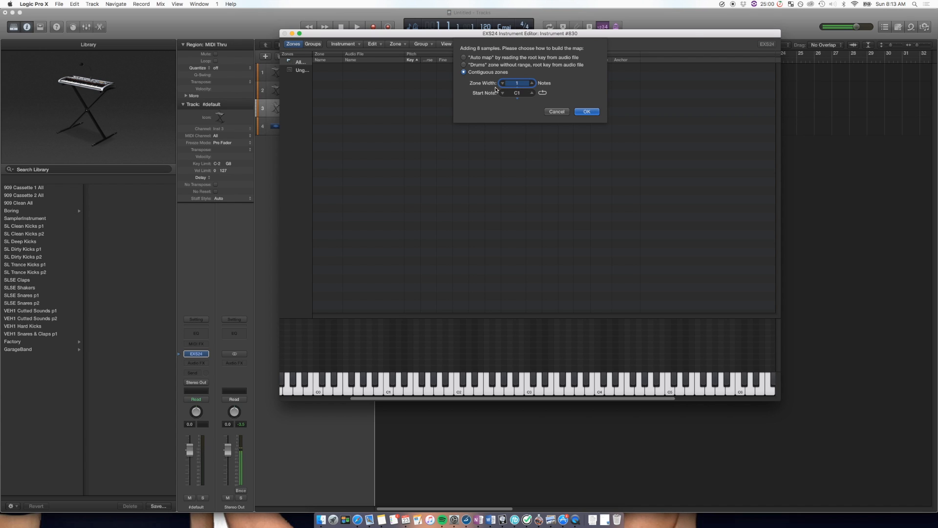
{"action": "mouse_move", "coordinate": [517, 94]}
{"action": "left_mouse_down"}
{"action": "mouse_move", "coordinate": [517, 102]}
{"action": "mouse_move", "coordinate": [517, 92]}
{"action": "left_mouse_up"}
{"action": "left_click", "coordinate": [596, 113]}
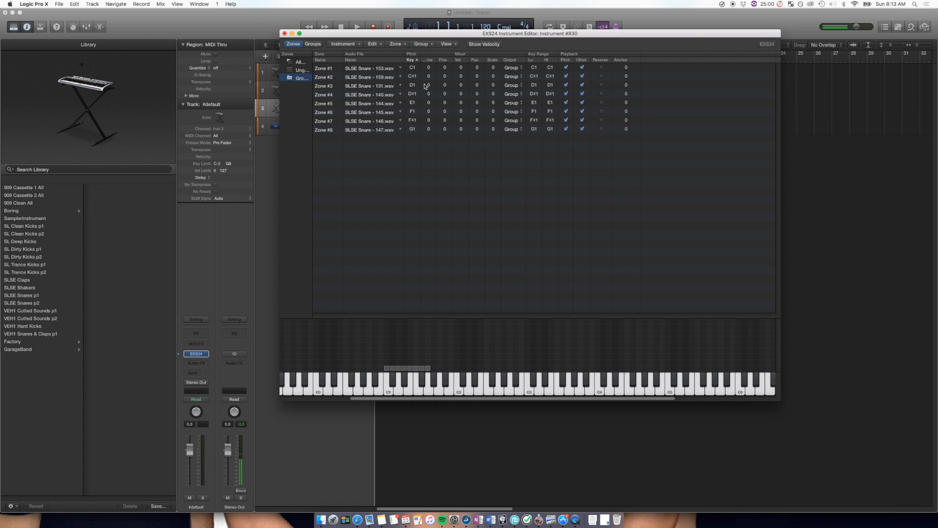
- Select several snare zones one after another, from Zone #1 to Zone #8, to examine their key assignments on the keyboard
{"action": "left_click", "coordinate": [355, 69]}
{"action": "left_click", "coordinate": [356, 77]}
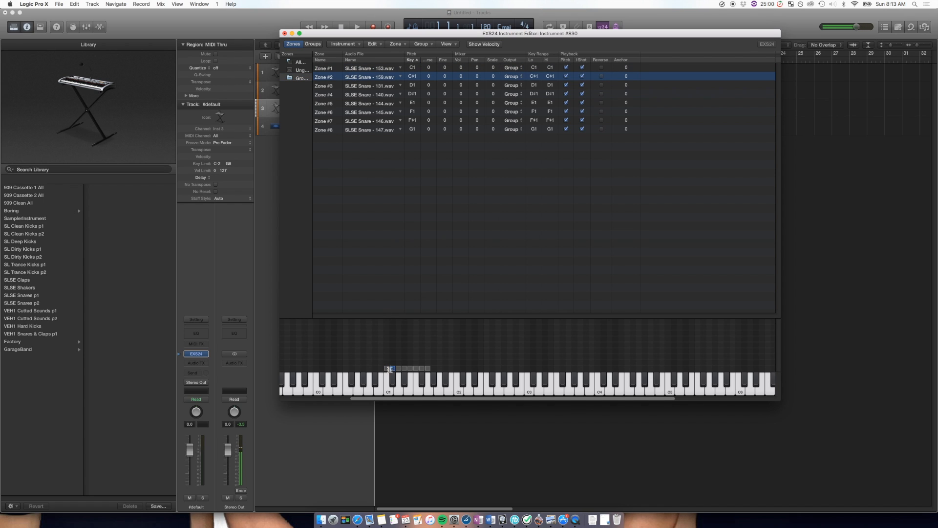
{"action": "left_click", "coordinate": [356, 86]}
{"action": "left_click", "coordinate": [360, 112]}
{"action": "left_click", "coordinate": [361, 129]}
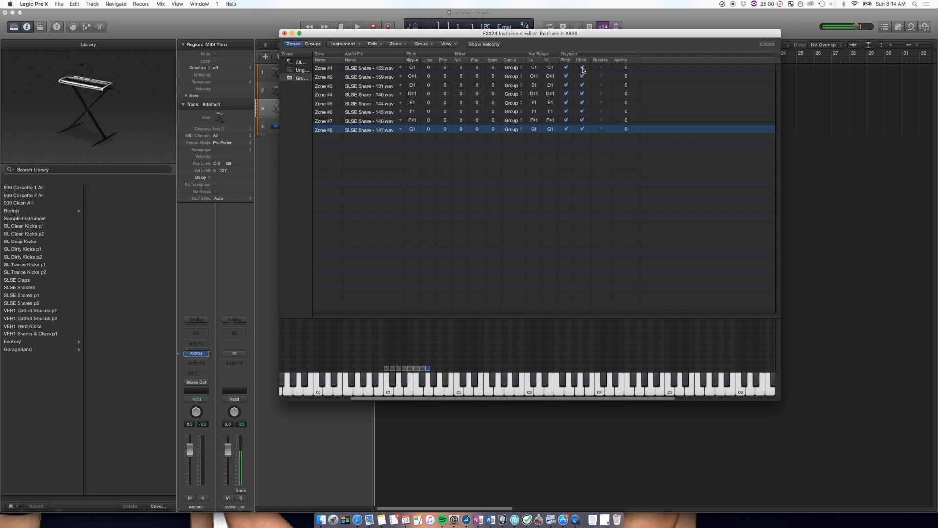
- Examine the 1Shot playback option on Zone #1 and across all eight snare zones, and clear the zone selection
{"action": "left_click", "coordinate": [582, 68]}
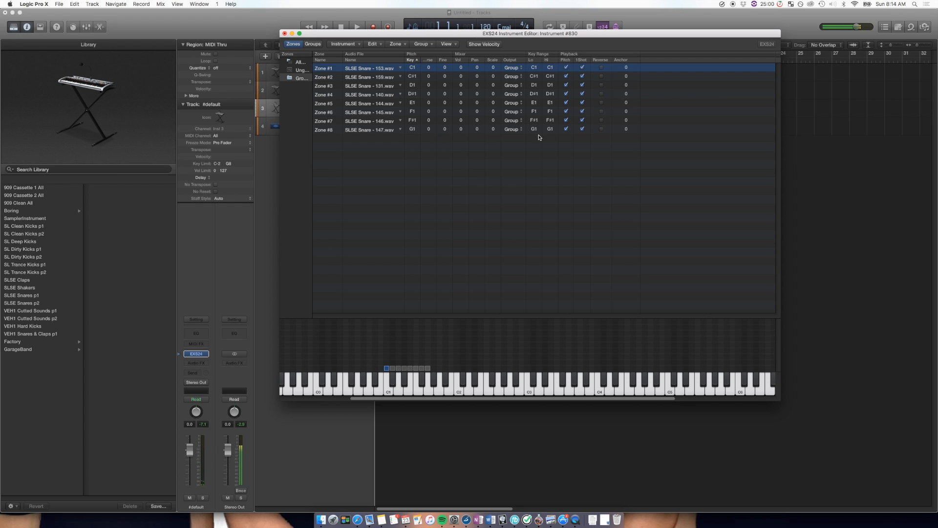
{"action": "left_click_drag", "start_coordinate": [598, 148], "coordinate": [586, 71]}
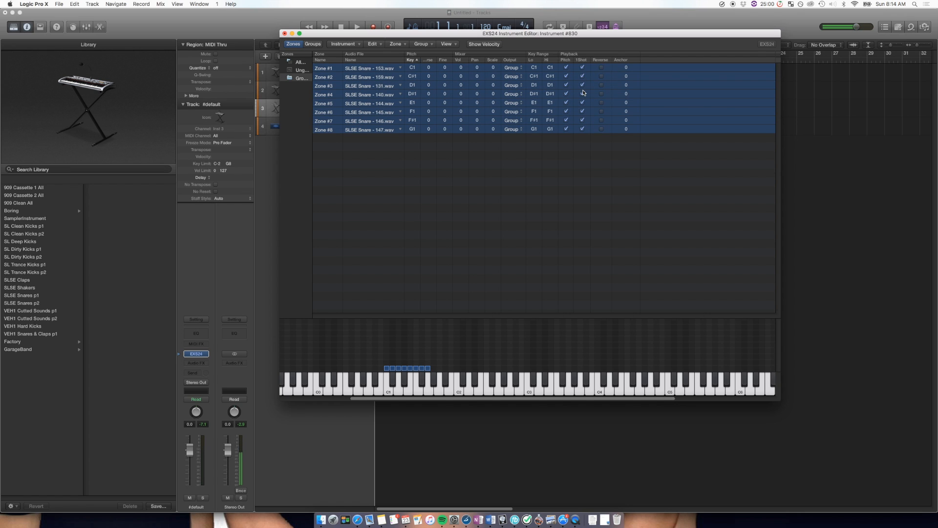
{"action": "left_click", "coordinate": [572, 185]}
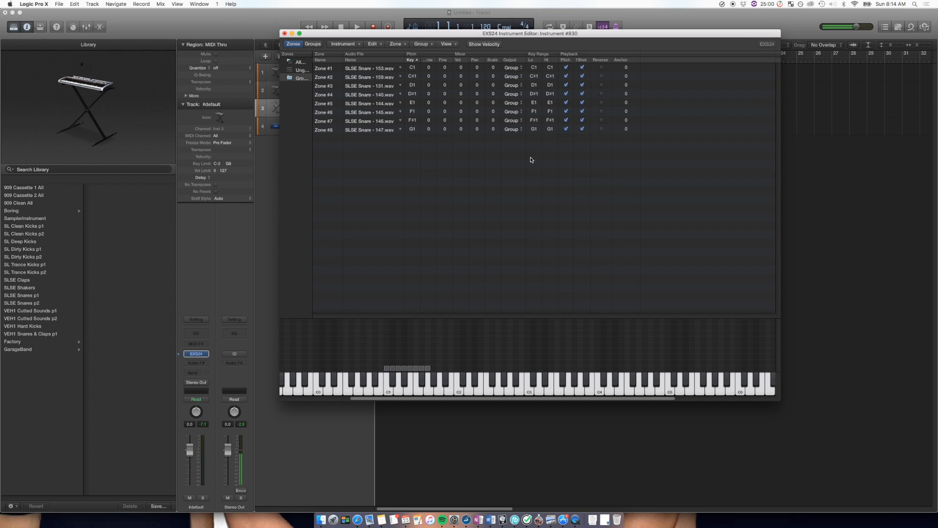